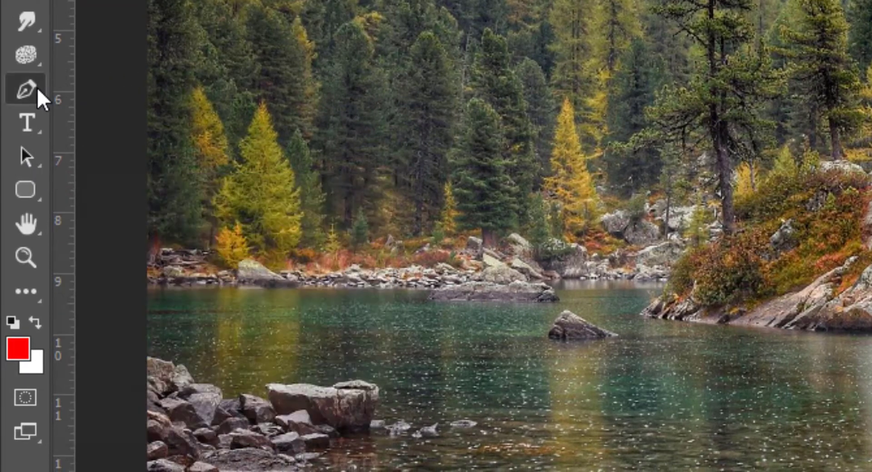
- Draw a closed triangular path with the Pen tool over the forest above the rocky island
right_click(37, 88)
click(118, 89)
click(287, 181)
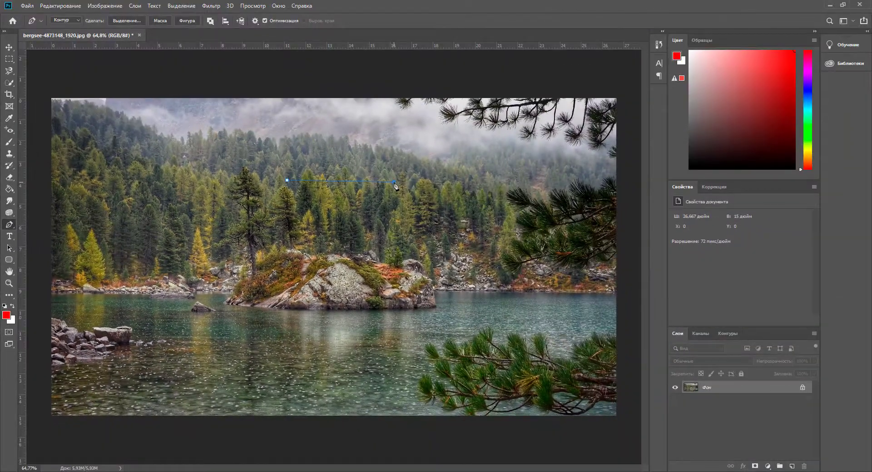
click(324, 259)
click(287, 180)
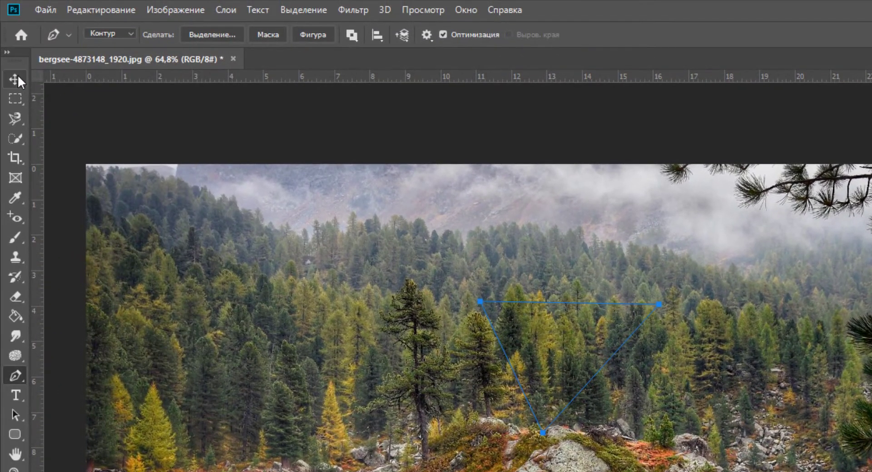
- Try to move the triangular path with the Move tool
click(17, 76)
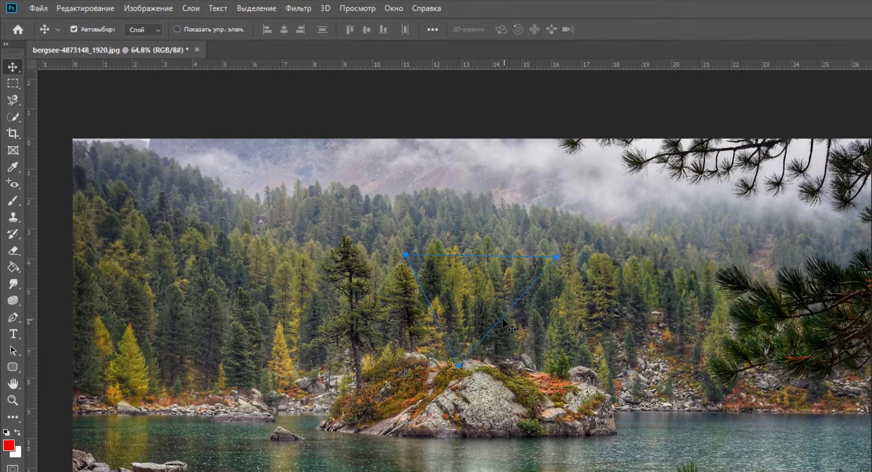
drag(494, 328, 470, 327)
click(716, 286)
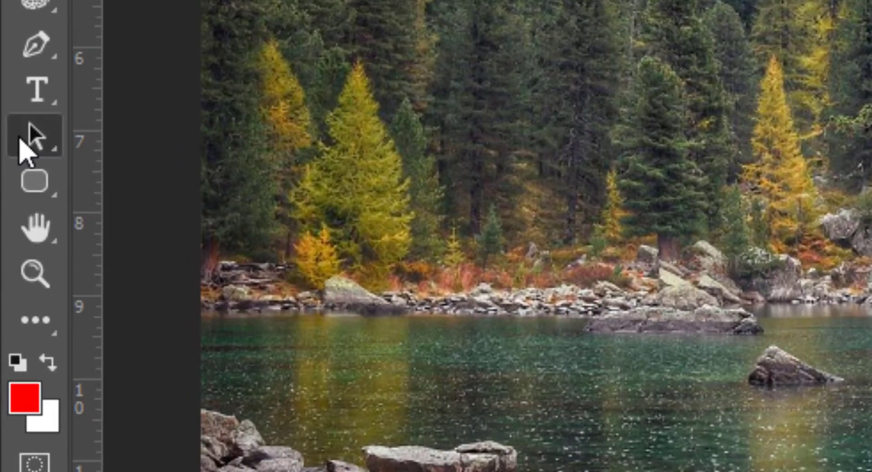
- Move the whole triangular path with the Path Selection tool so its lowest corner rests on the rocky island
click(9, 352)
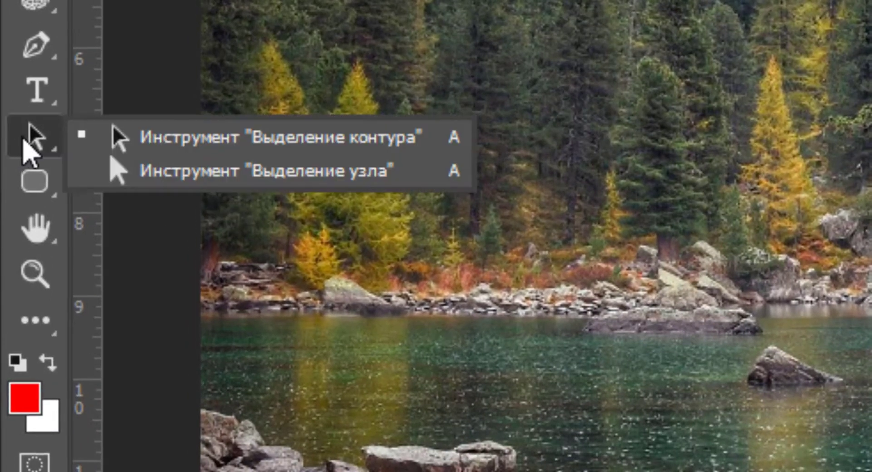
click(202, 138)
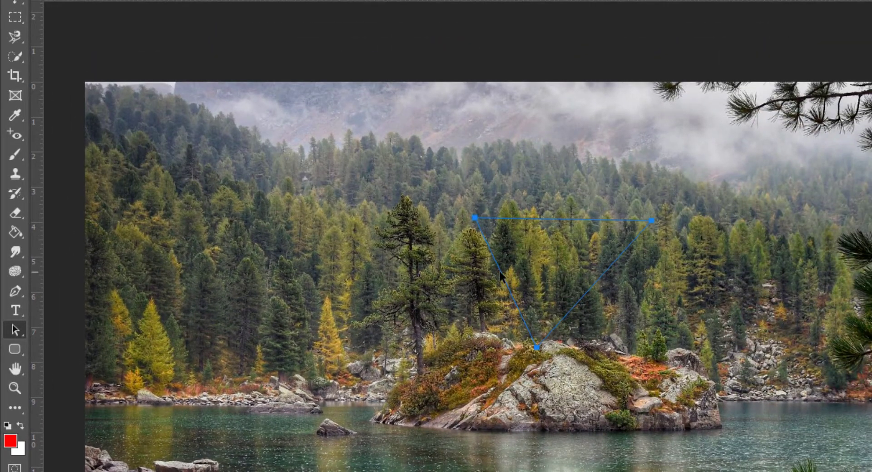
drag(499, 268, 369, 352)
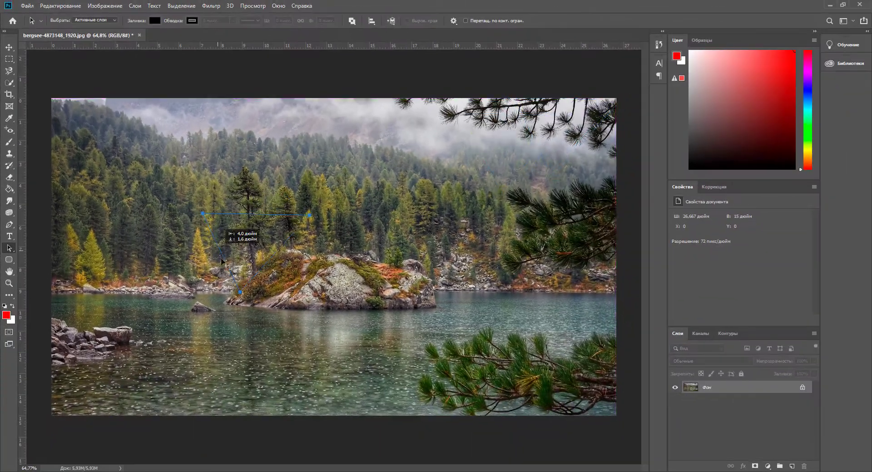
drag(221, 260, 294, 237)
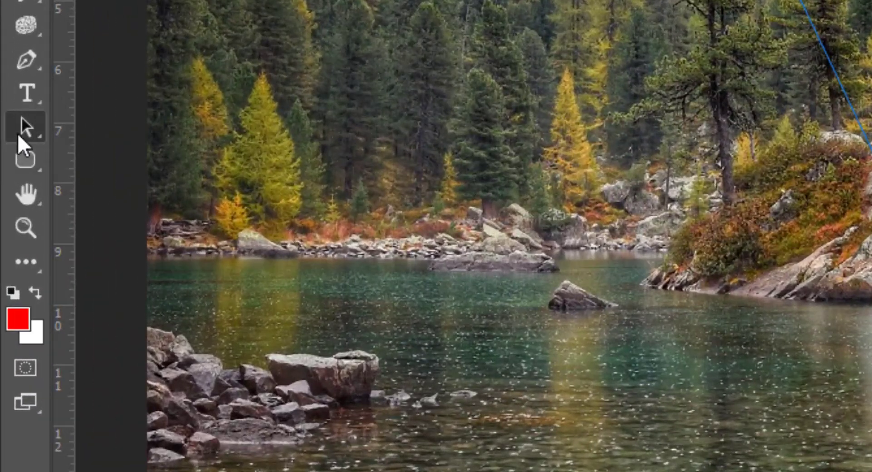
- Reshape the triangular path with the Direct Selection tool by moving its individual anchor points to new positions
right_click(7, 250)
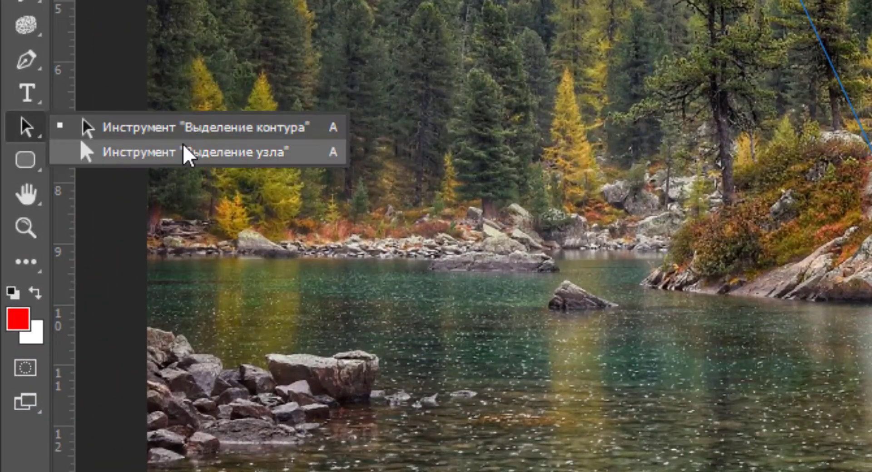
click(183, 145)
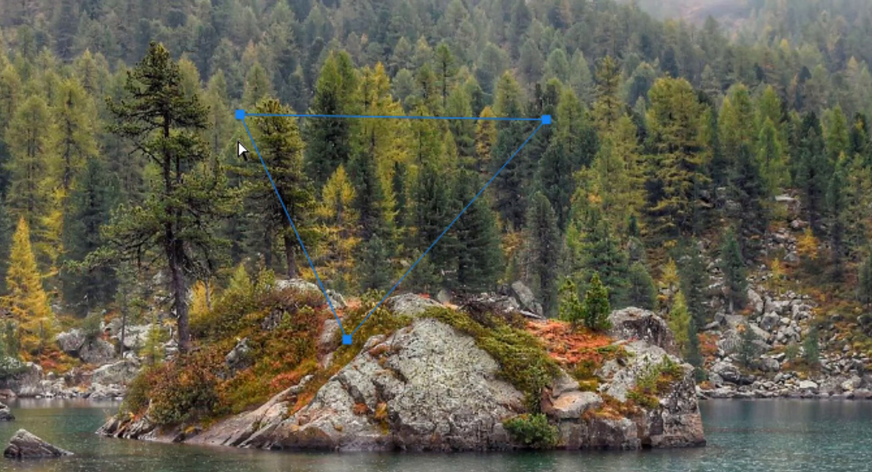
click(240, 116)
mouse_move(224, 122)
mouse_down()
mouse_move(34, 246)
mouse_move(7, 168)
mouse_move(286, 0)
mouse_move(859, 285)
mouse_move(837, 273)
mouse_move(552, 397)
mouse_move(736, 461)
mouse_move(656, 339)
mouse_move(671, 340)
mouse_move(346, 339)
mouse_move(170, 183)
mouse_up()
click(548, 122)
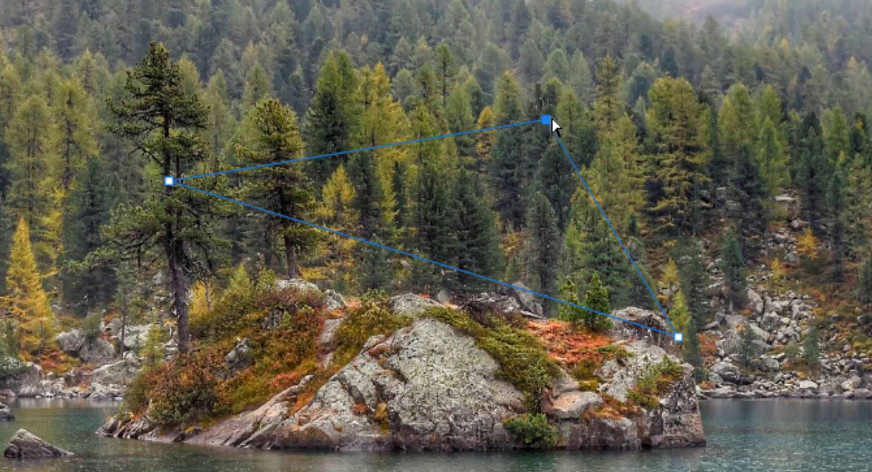
drag(551, 118, 518, 199)
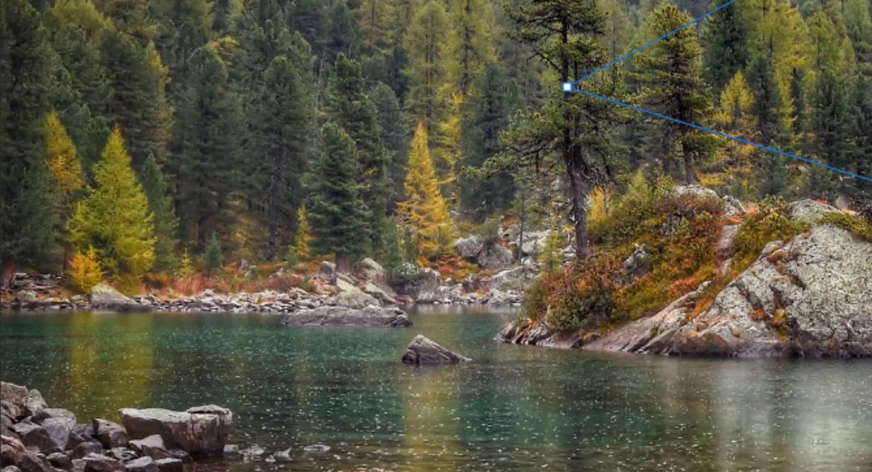
- Draw a rectangle shape about 559 × 353 px over the forest on the photo's left side
right_click(31, 176)
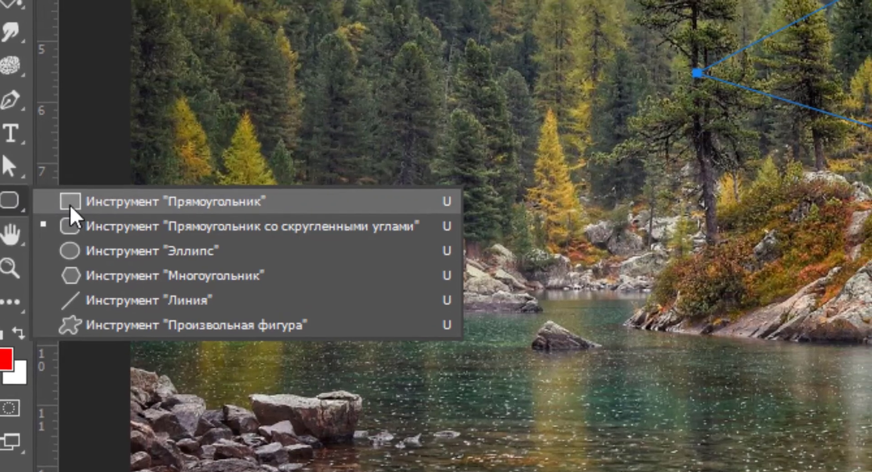
click(87, 185)
mouse_move(148, 29)
mouse_down()
mouse_move(412, 192)
mouse_move(583, 376)
mouse_up()
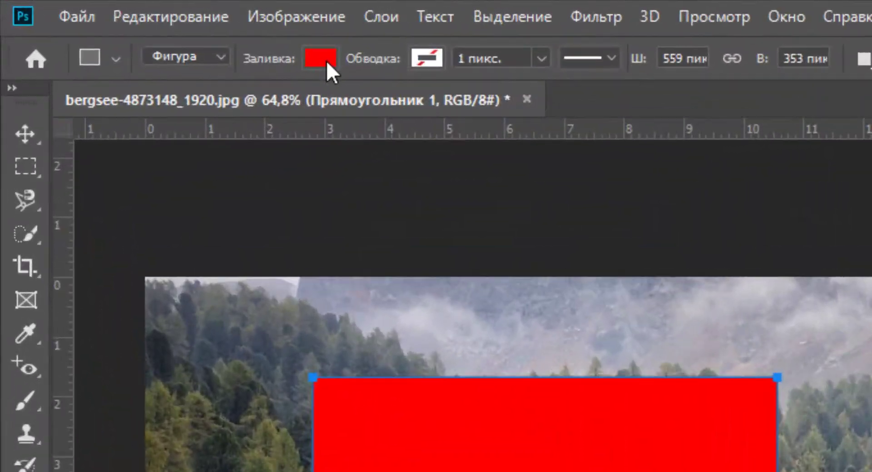
- Remove the rectangle's fill and give it a yellow stroke
click(156, 27)
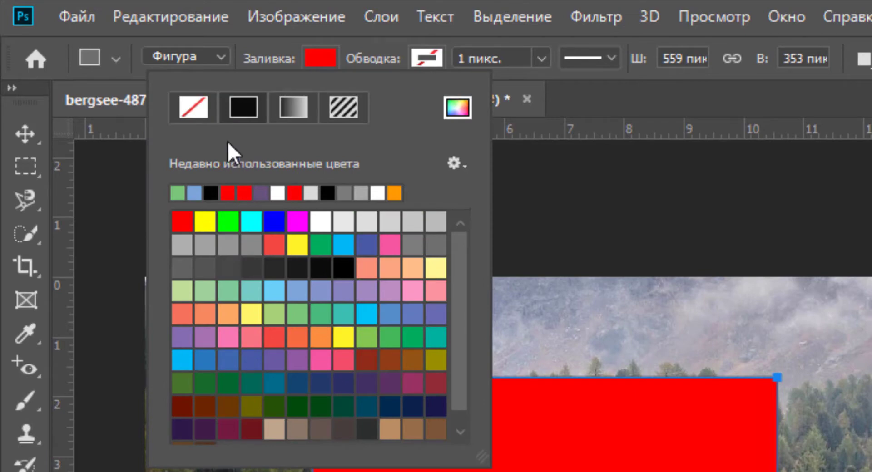
click(197, 111)
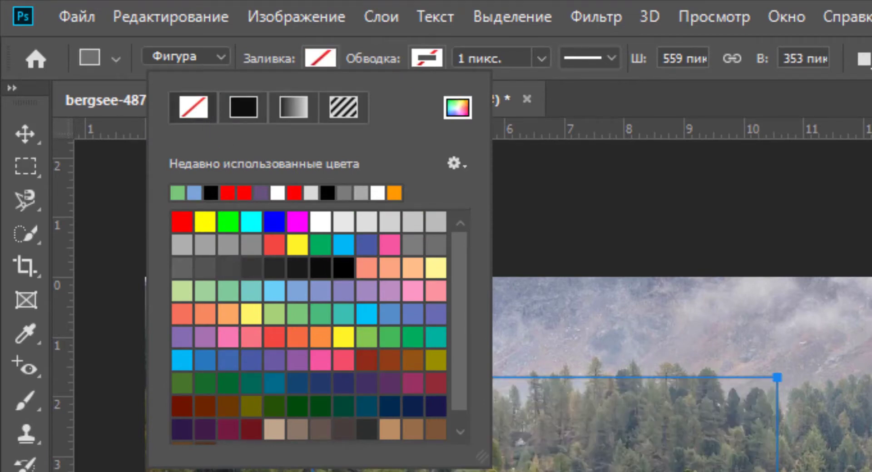
click(425, 52)
click(403, 245)
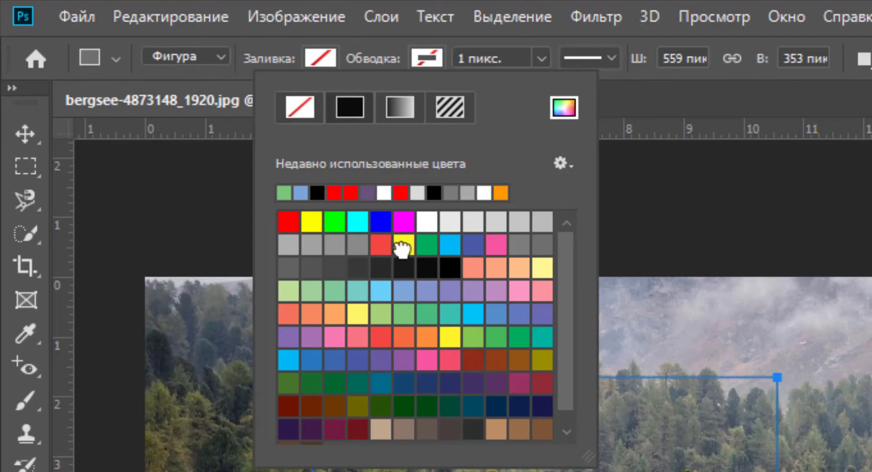
- Set the rectangle's stroke width to 3.79 px and its line style to dashed
click(540, 59)
mouse_move(541, 59)
mouse_down()
mouse_move(543, 78)
mouse_move(563, 92)
mouse_move(628, 94)
mouse_up()
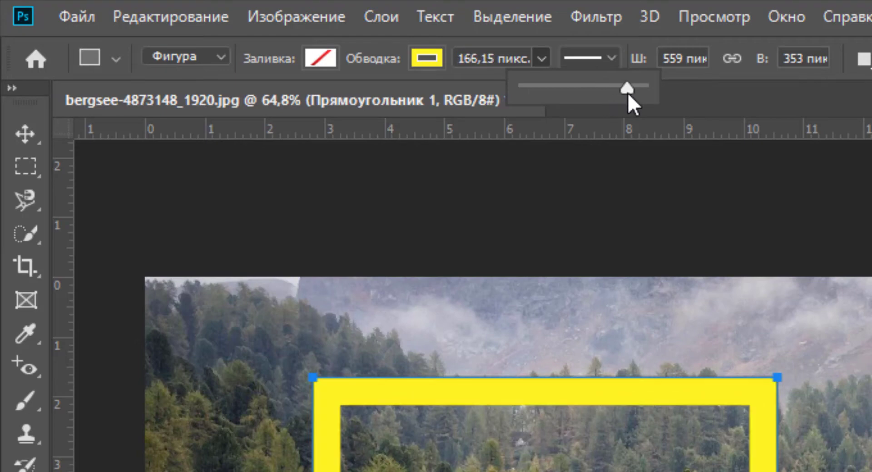
click(546, 90)
click(611, 59)
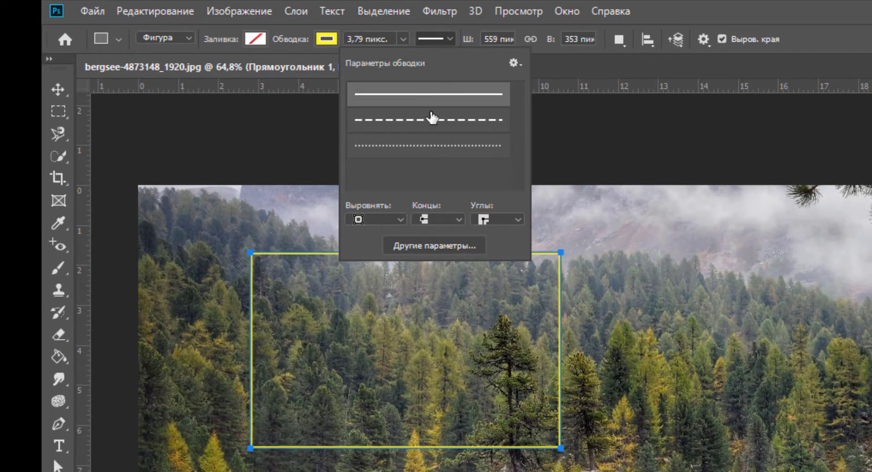
click(432, 119)
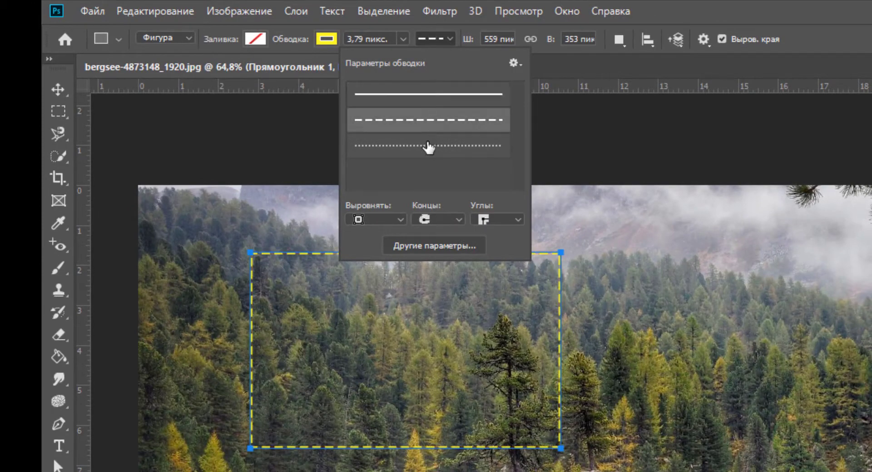
click(429, 146)
click(428, 122)
key(v)
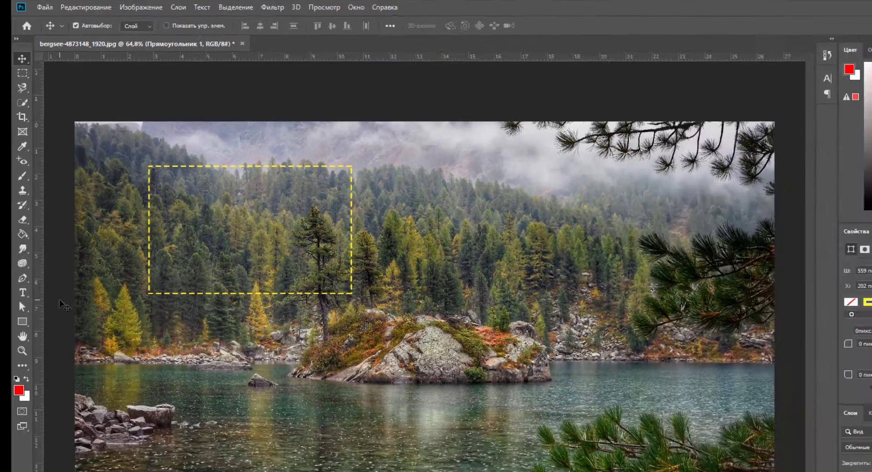
- Draw a rounded rectangle about 380 px high over the central forest and a 625 × 299 px one with 5 px radius over the lake
right_click(22, 322)
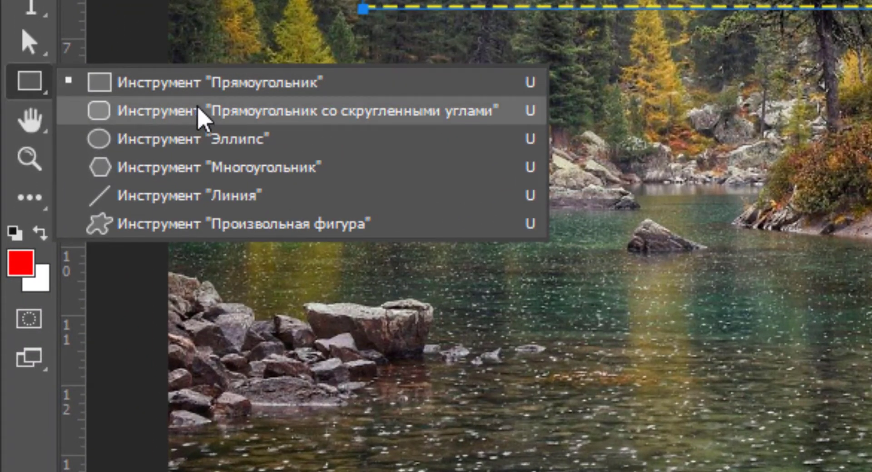
click(197, 109)
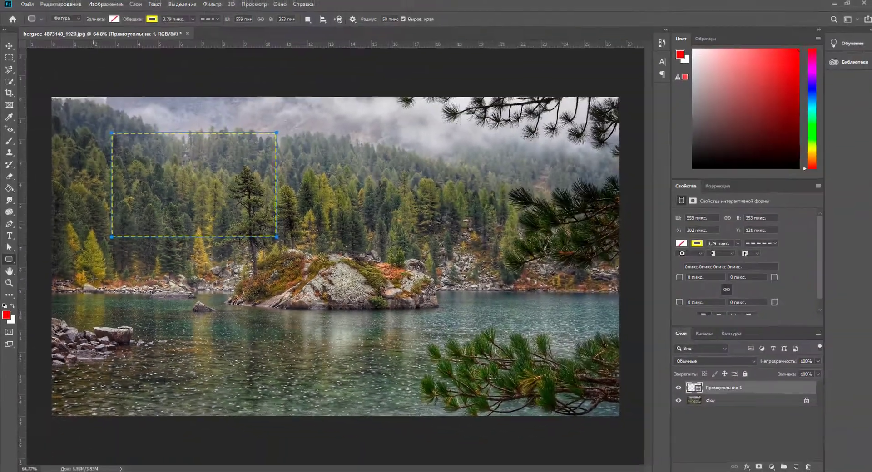
drag(322, 167, 509, 269)
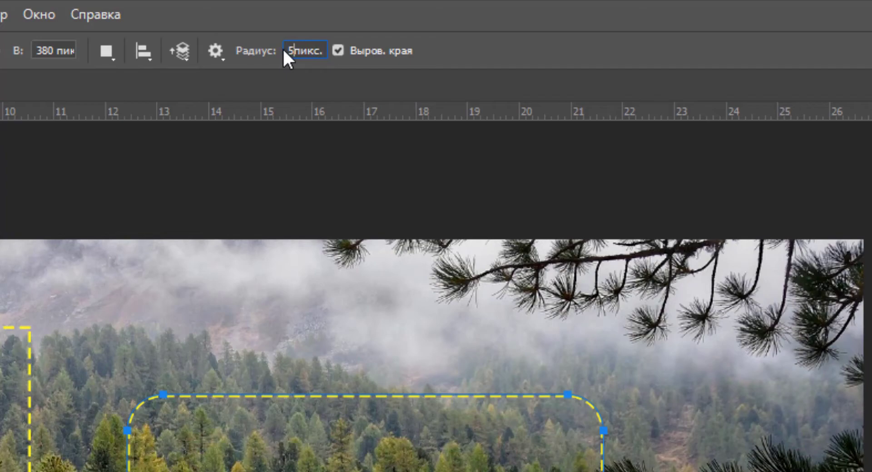
key(Return)
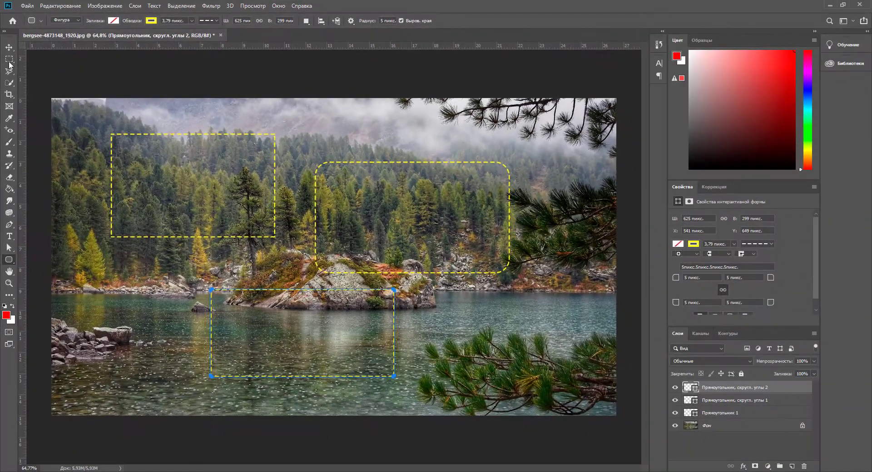
key(v)
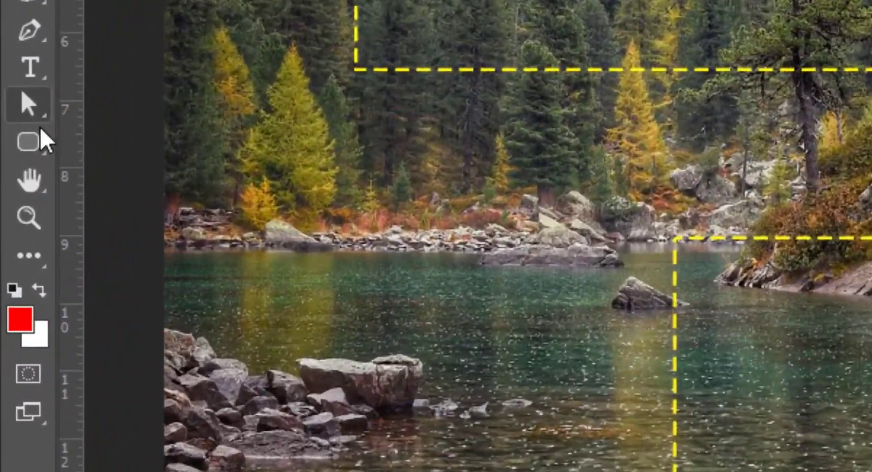
- Draw a heart custom shape about 946 × 859 px over the upper part of the central rounded rectangle
right_click(9, 260)
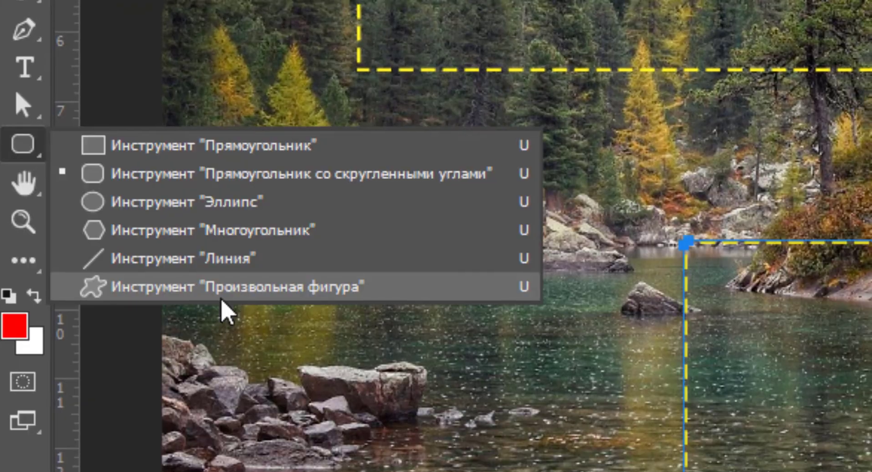
click(228, 293)
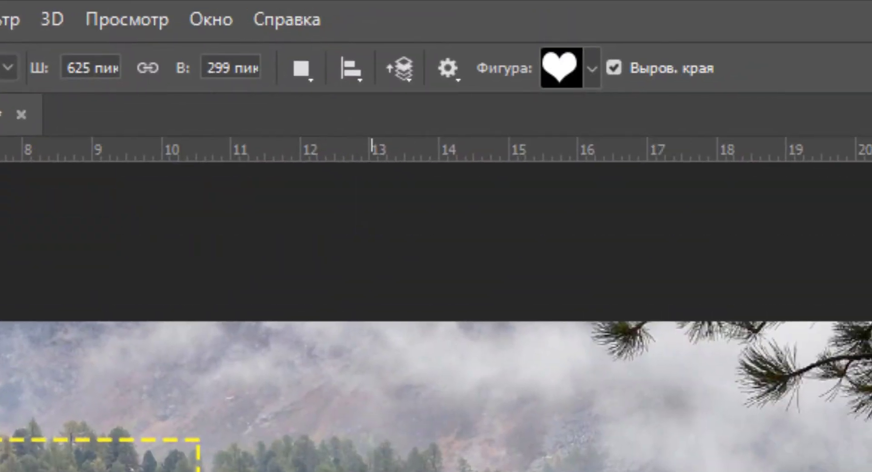
click(593, 69)
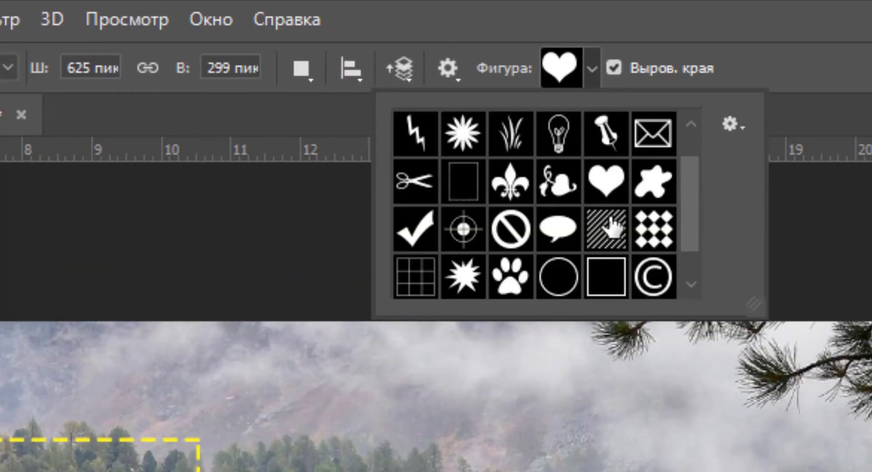
scroll(645, 272, down, 1)
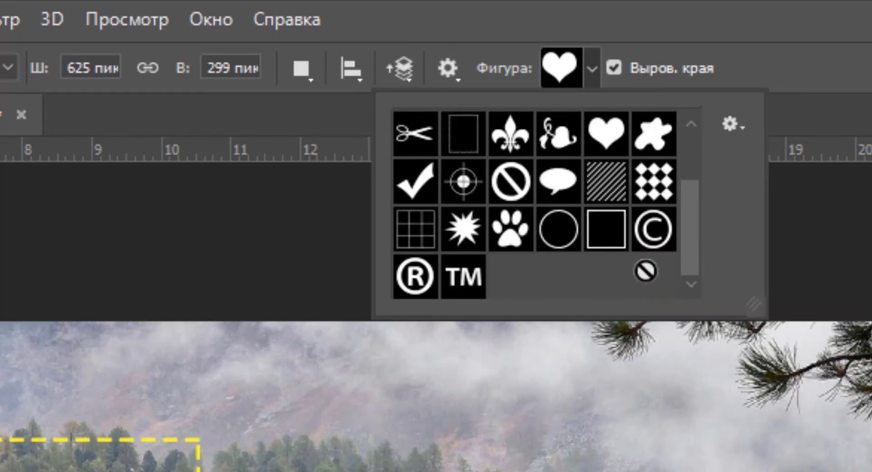
scroll(604, 200, up, 2)
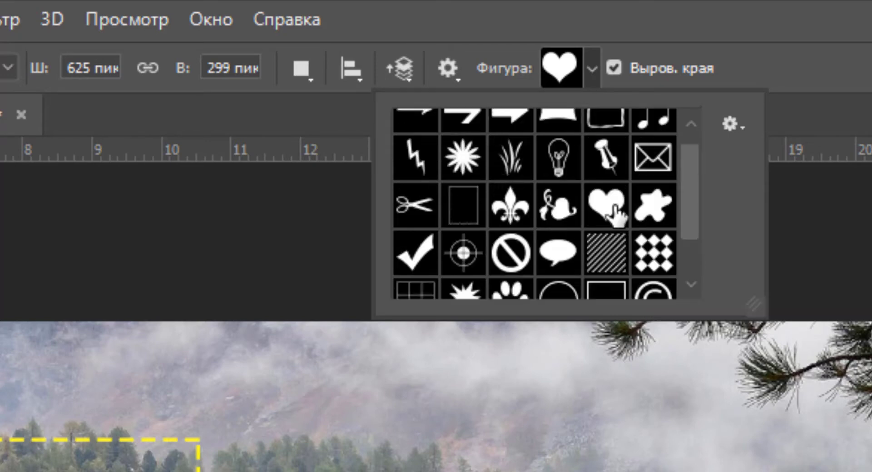
click(603, 199)
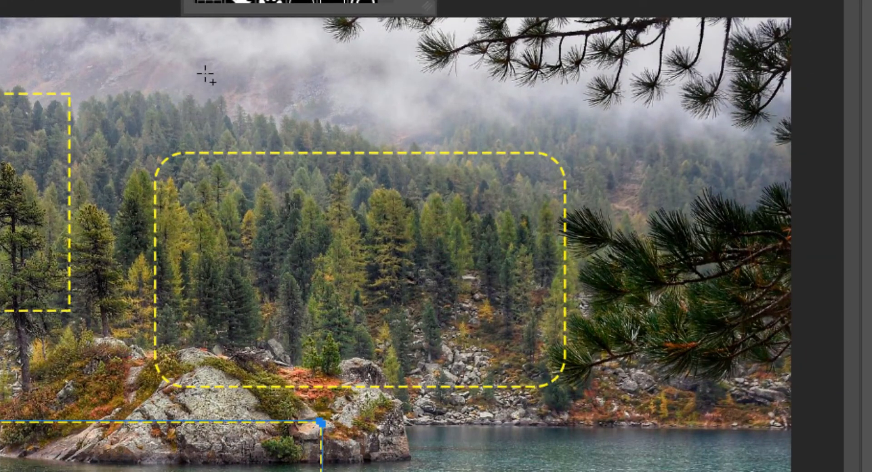
drag(205, 74, 522, 348)
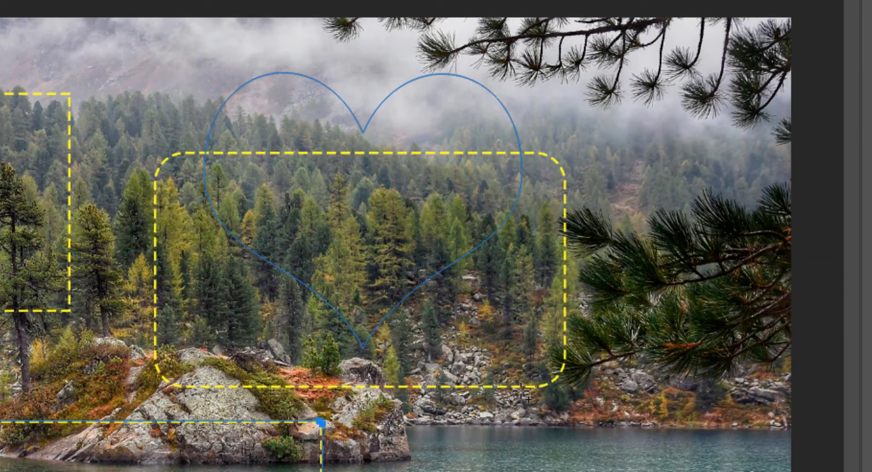
drag(522, 393, 522, 393)
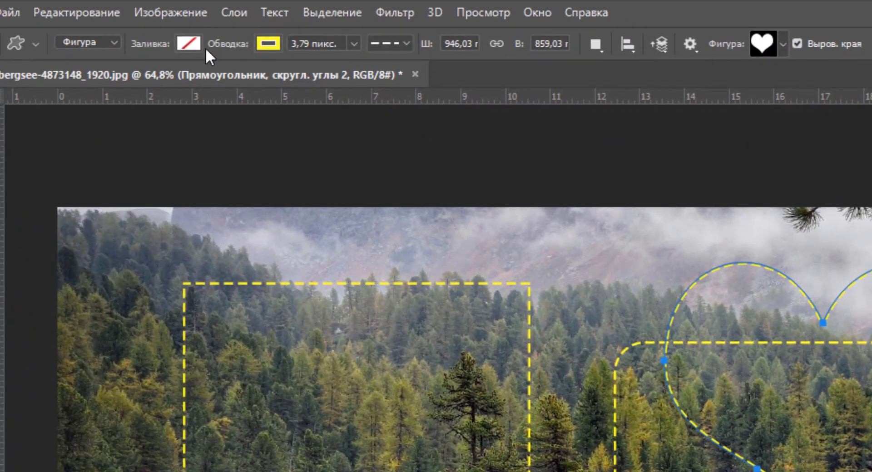
- Change the heart shape's stroke from dashed to a solid line
click(407, 46)
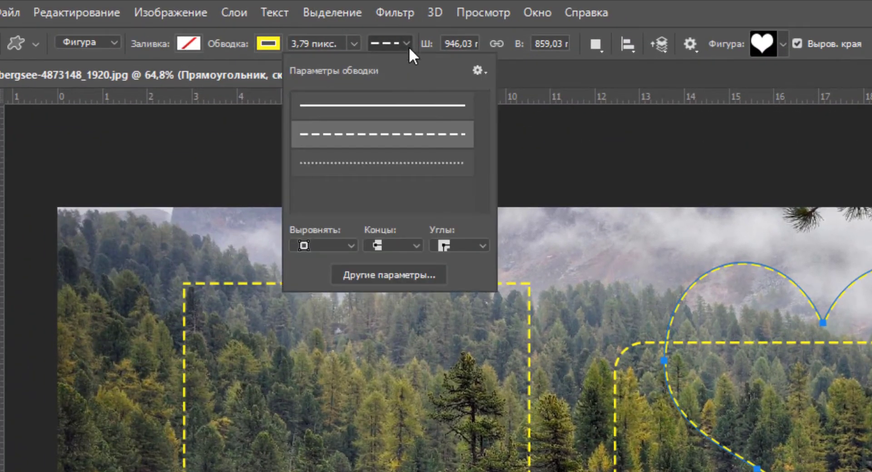
click(380, 102)
key(Return)
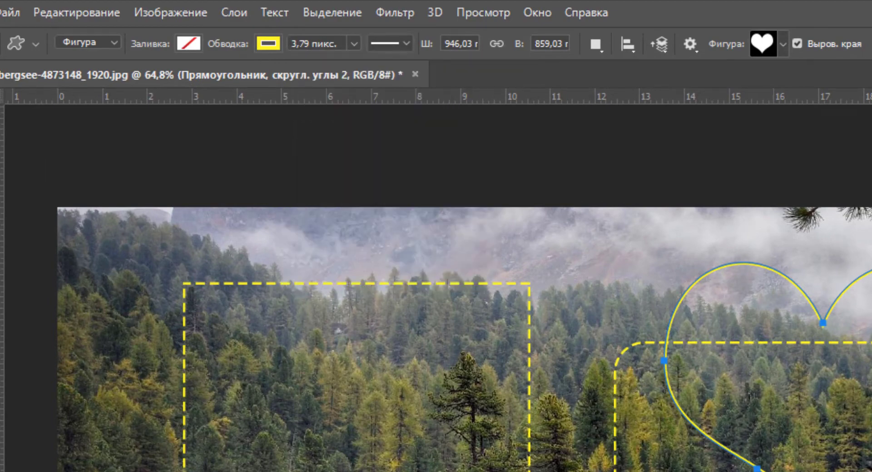
- Draw a thin diagonal line about 368 × 412 px with the Line tool, from the yellow tree down across the lake
right_click(27, 155)
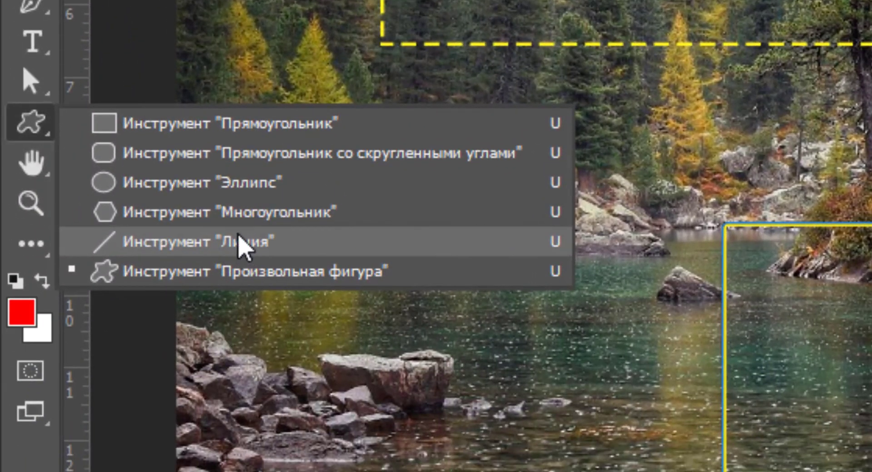
click(277, 245)
drag(298, 184, 636, 471)
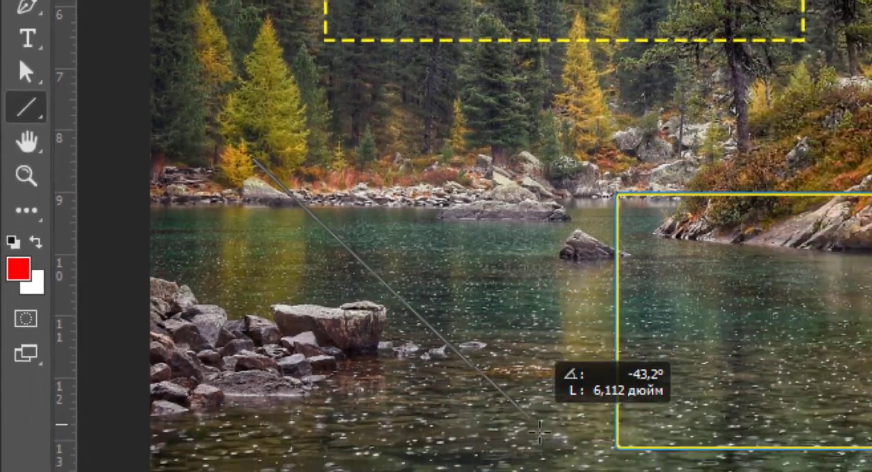
drag(539, 432, 609, 471)
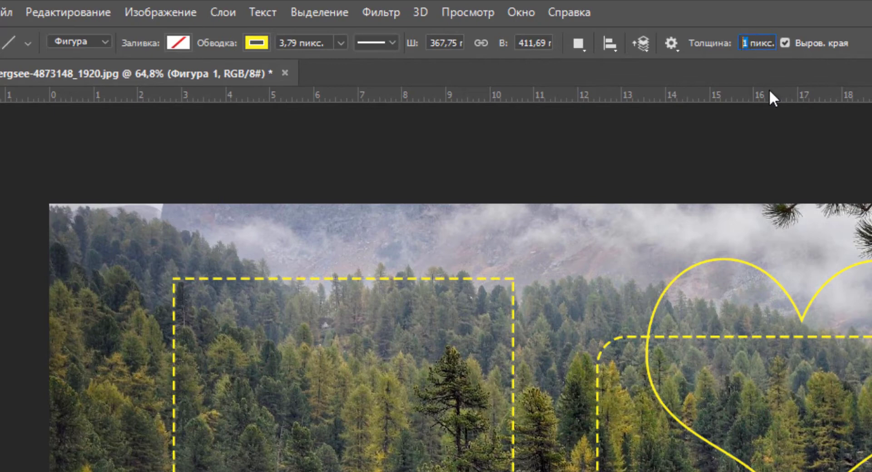
- Set the line weight to 10 px and draw a shorter, thicker diagonal line above the first one, ending near the small lake rock
text(10)
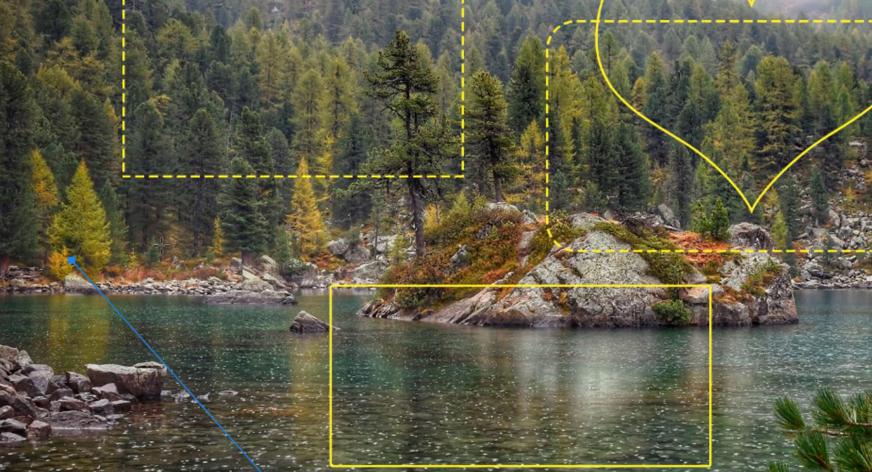
mouse_move(130, 220)
mouse_down()
mouse_move(305, 291)
mouse_move(300, 336)
mouse_up()
ctrl+click(68, 130)
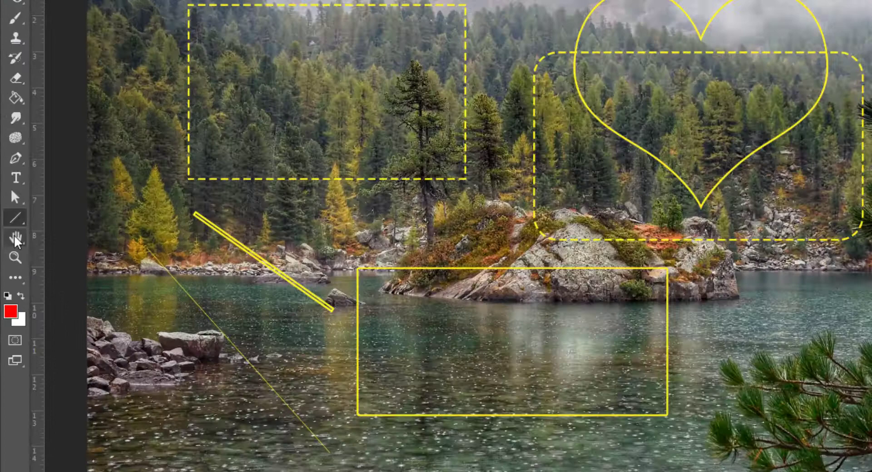
- Zoom in on the pine branches beside the dashed rounded rectangle and pan around them with the Hand tool
click(9, 271)
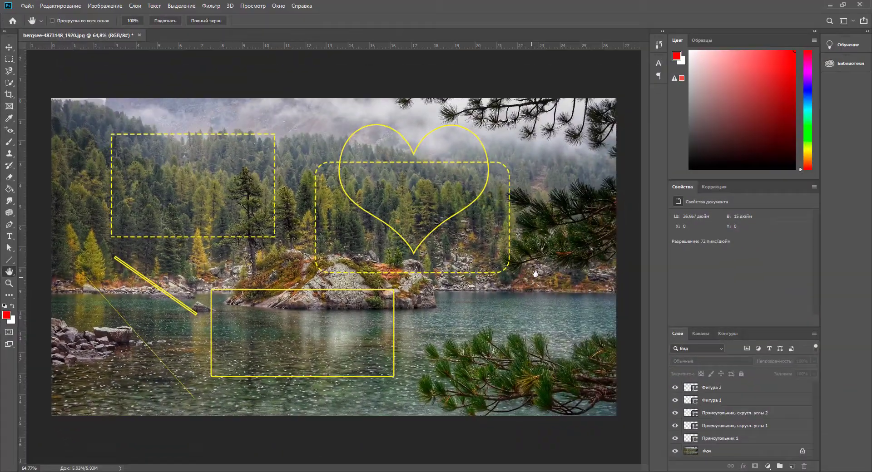
scroll(545, 266, up, 5)
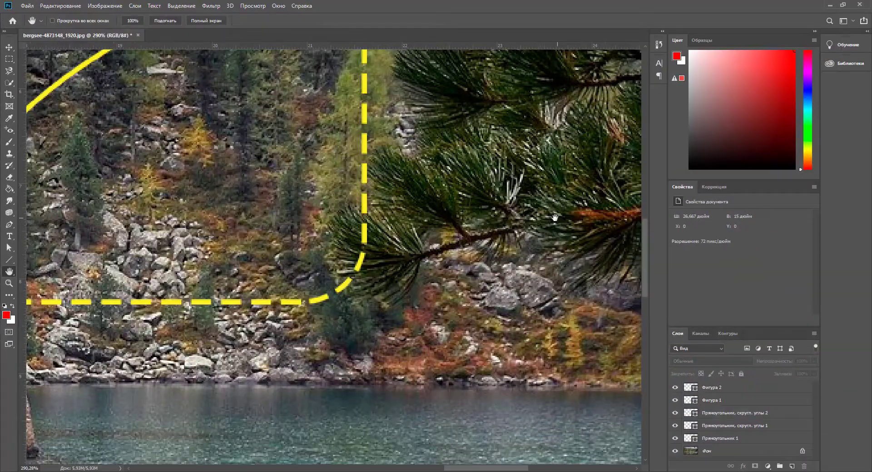
drag(555, 218, 400, 278)
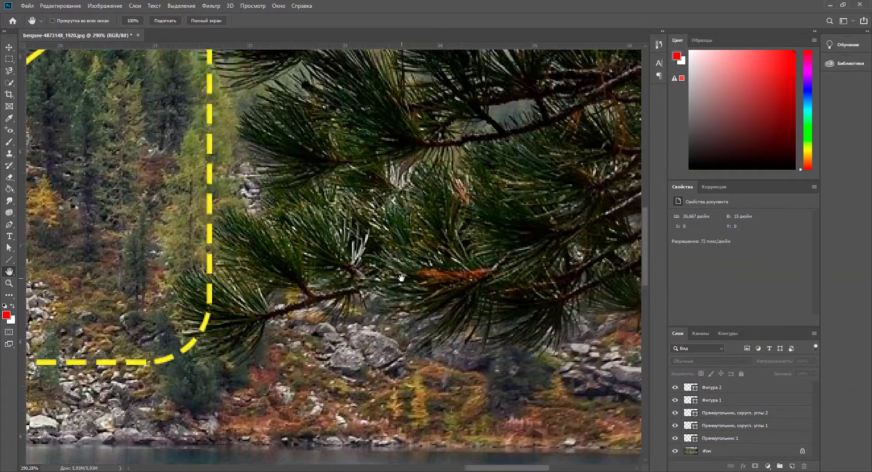
scroll(438, 288, up, 4)
scroll(438, 288, down, 3)
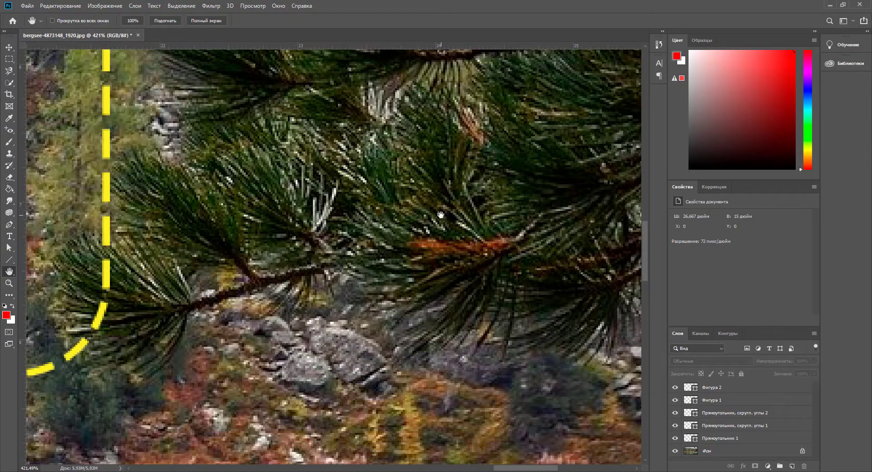
drag(440, 215, 224, 226)
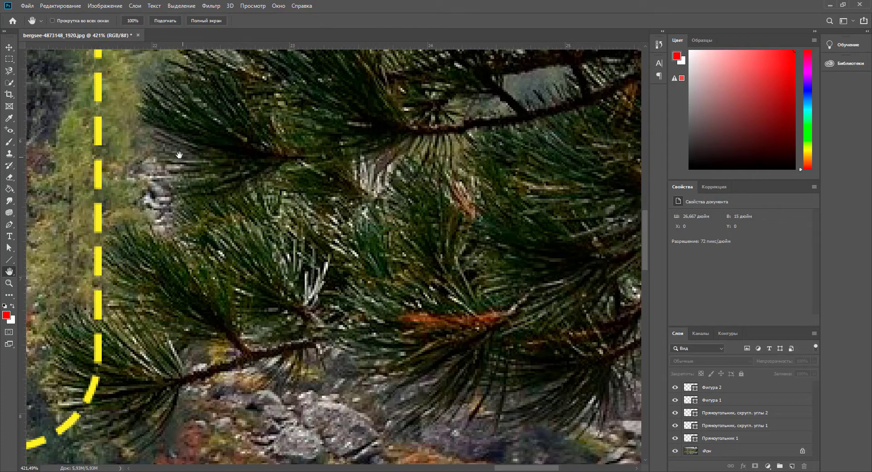
drag(118, 99, 179, 230)
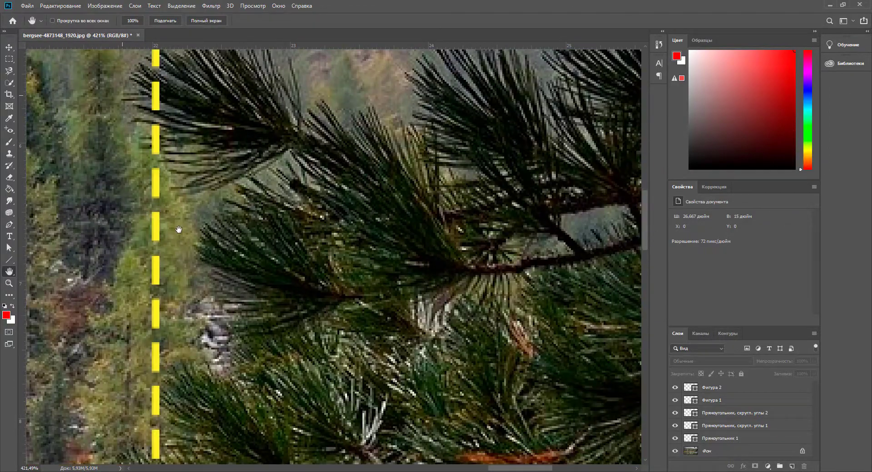
- Use the Zoom tool to reduce the view slightly, then magnify the pine needles to pixel level
click(9, 283)
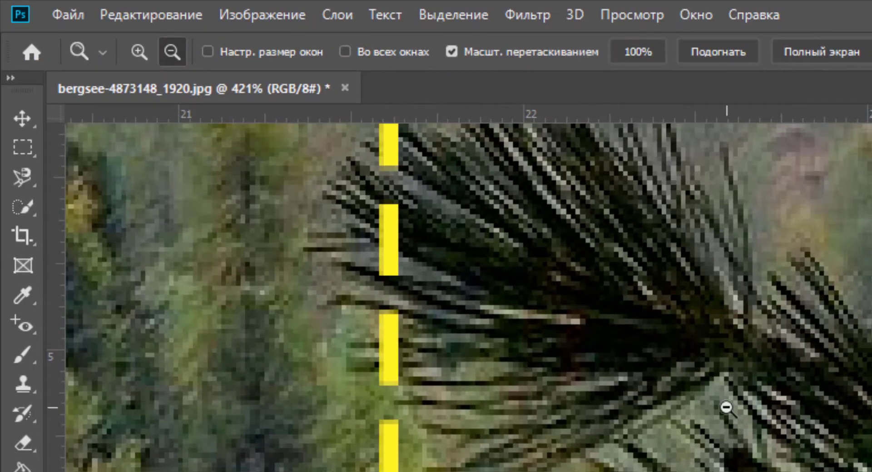
drag(726, 407, 725, 407)
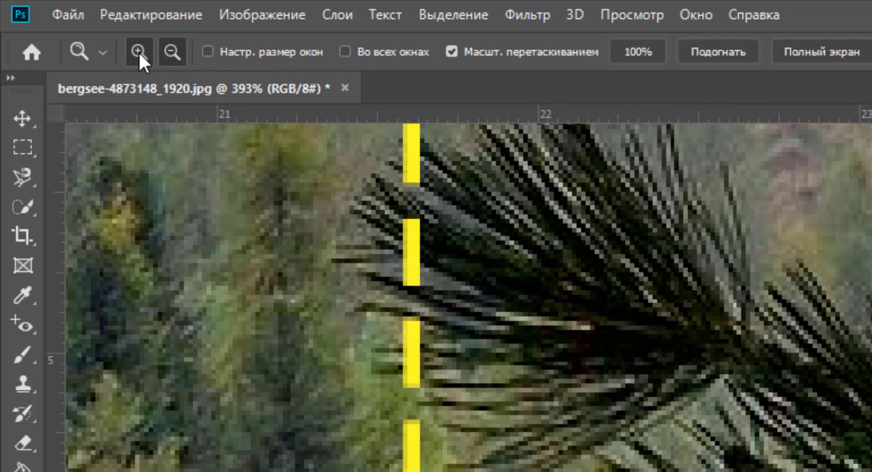
click(138, 51)
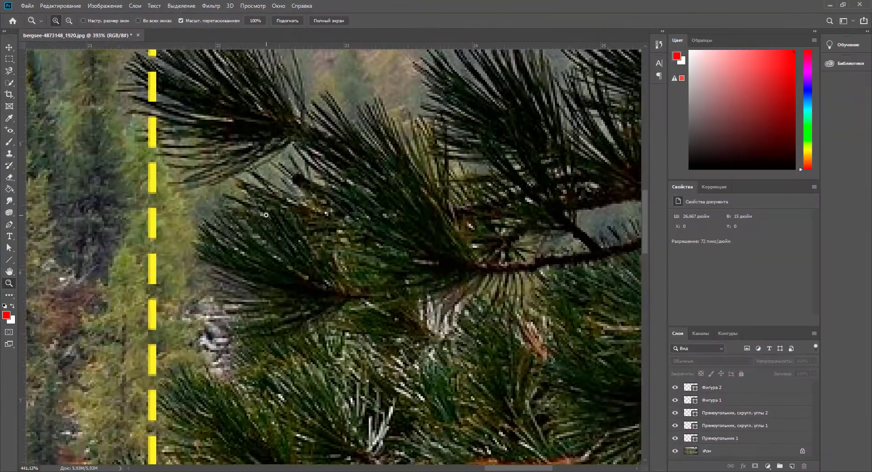
drag(266, 215, 163, 123)
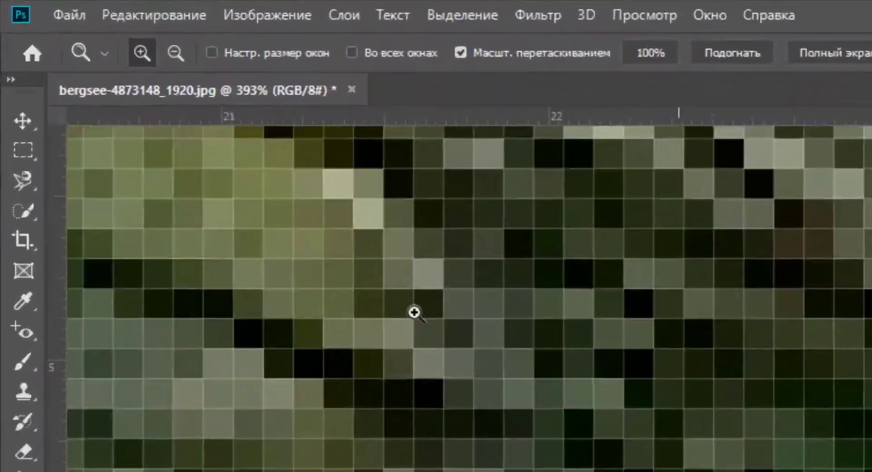
drag(414, 313, 414, 313)
- Zoom back out from the pixel-level view with the Zoom tool and fit the whole image in the window
click(176, 57)
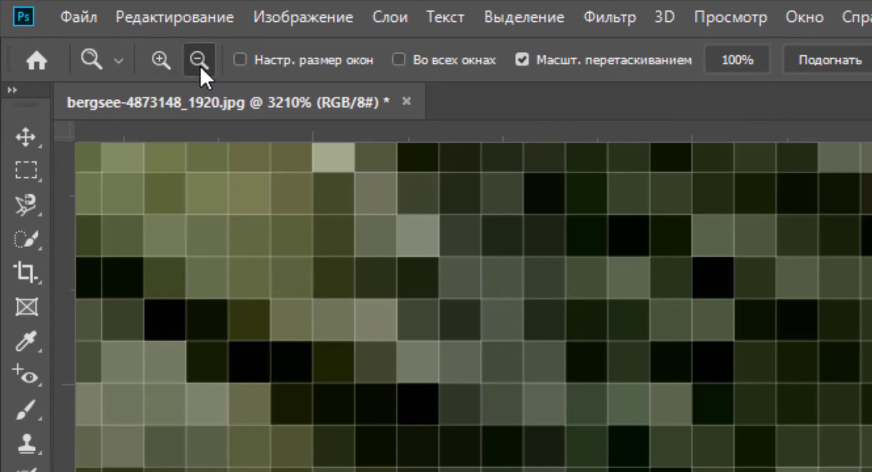
click(576, 470)
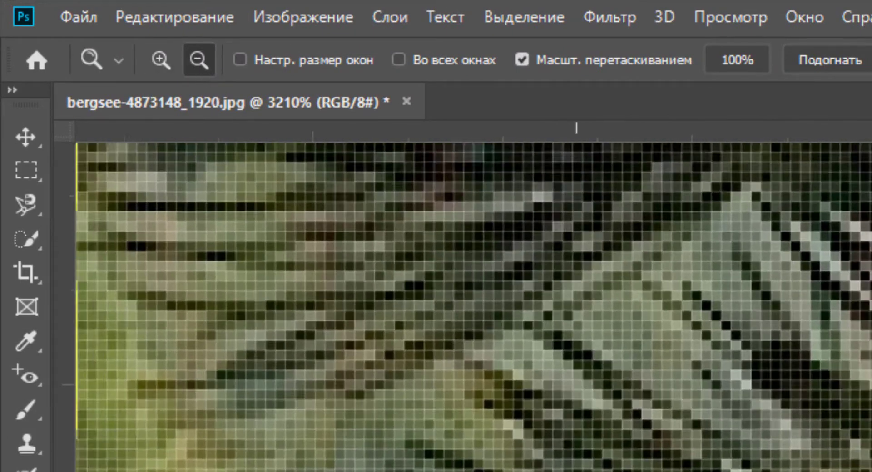
drag(576, 273, 576, 272)
drag(576, 470, 568, 431)
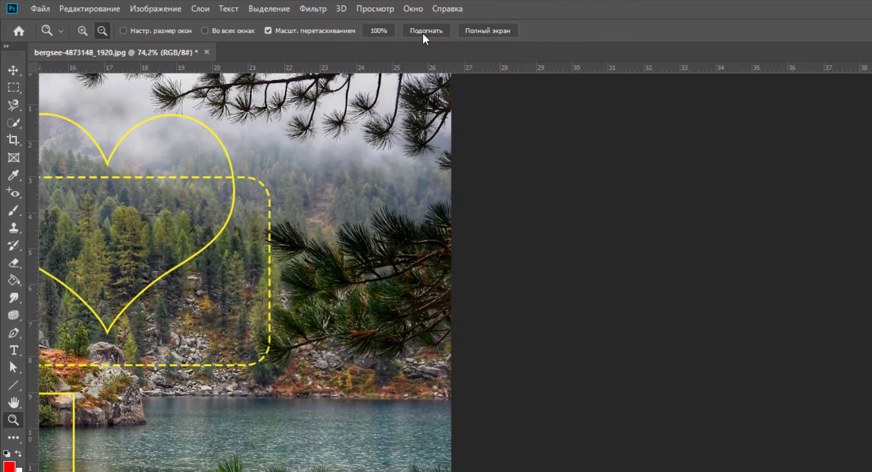
click(466, 34)
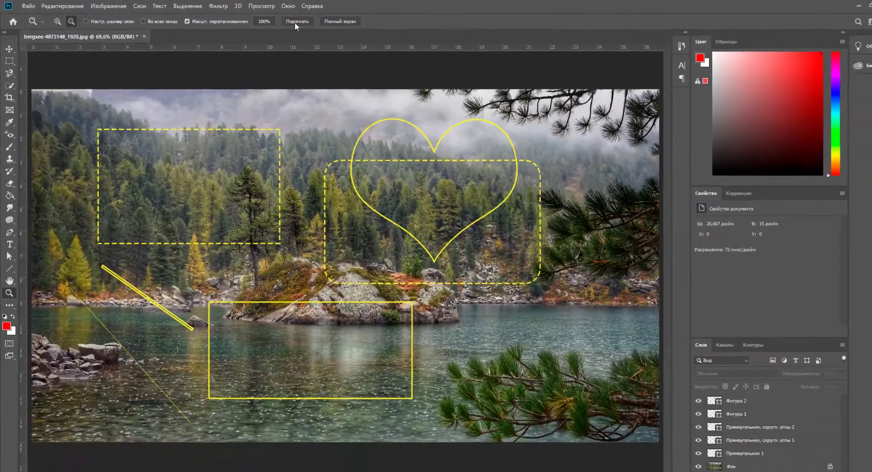